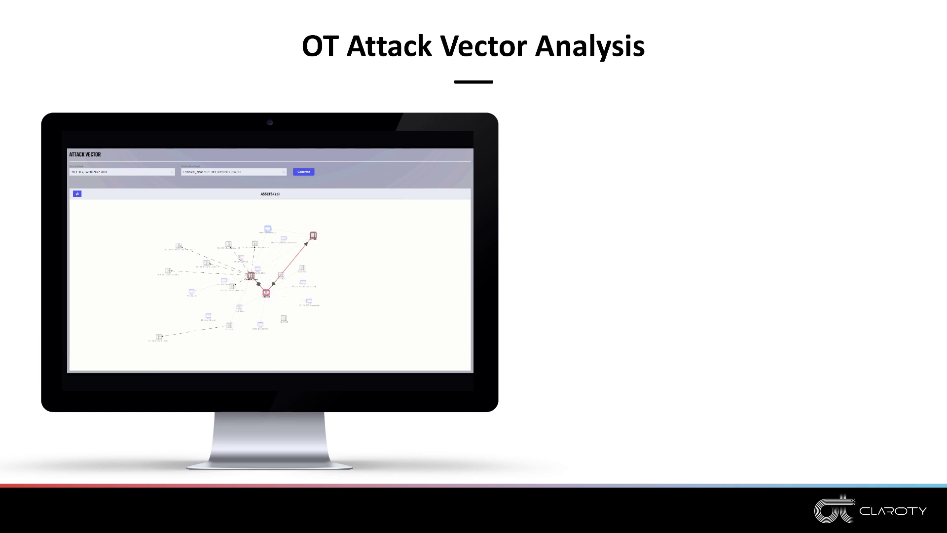
# Show the OT Attack Vector Analysis slide with both benefit bullets, then bring up Claroty
pyautogui.press('Right')
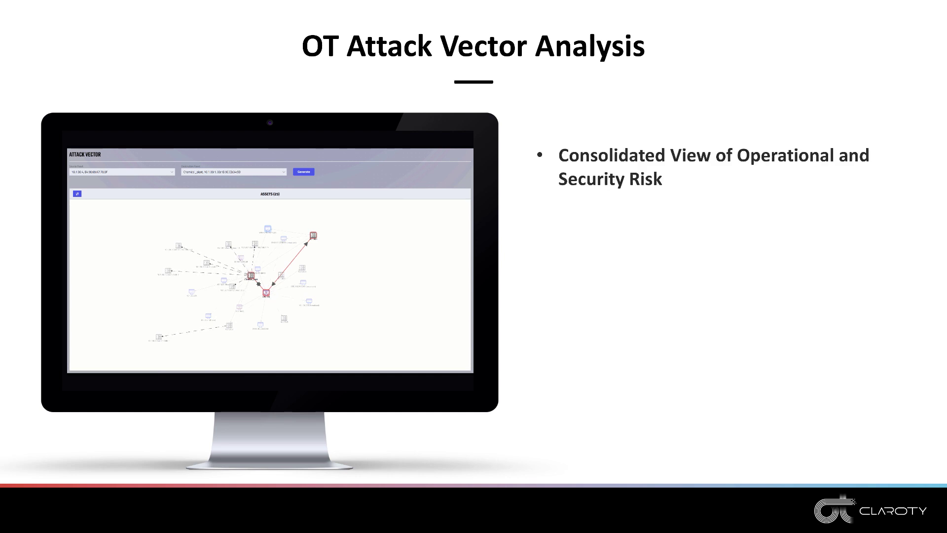
pyautogui.press('Right')
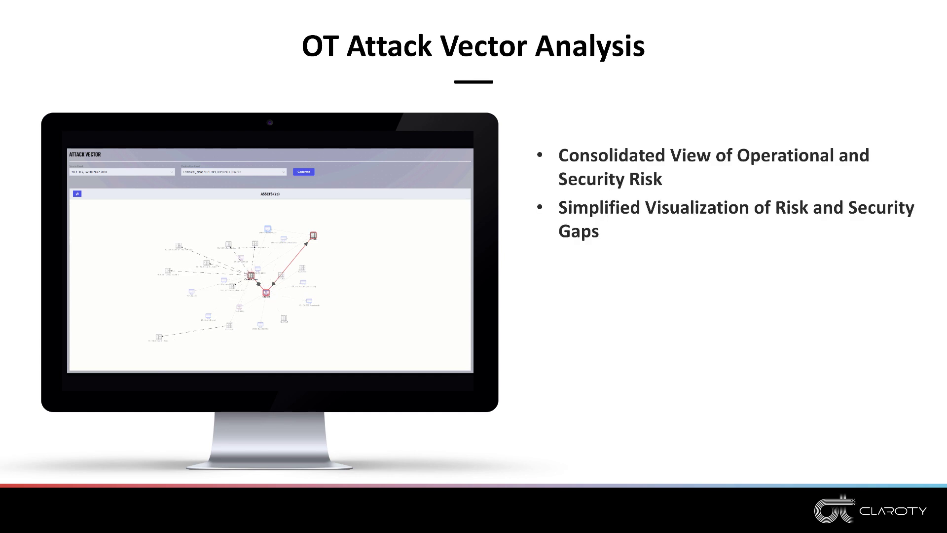
pyautogui.press('Right')
pyautogui.hotkey('alt', 'Tab')
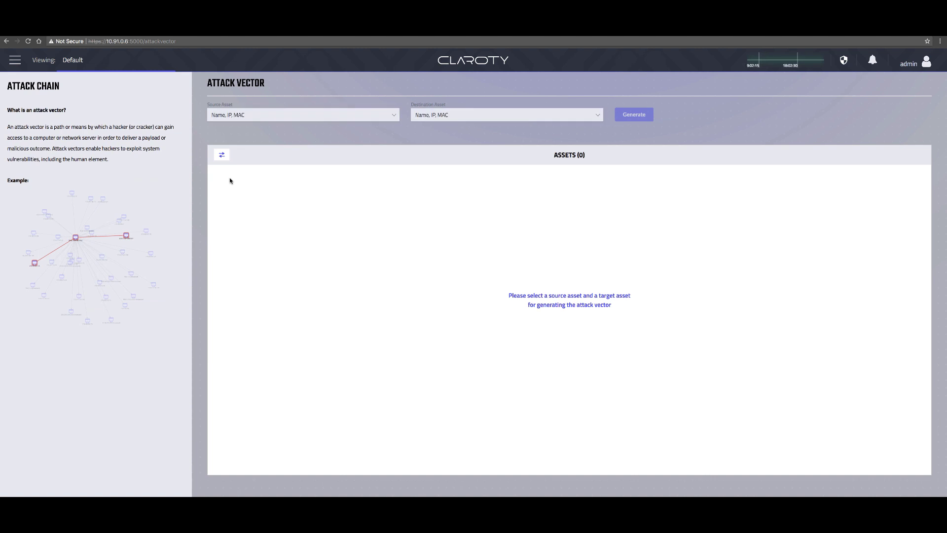
# Generate the attack vector from PLC 10.1.30.4 to destination Chemical_plant
pyautogui.click(432, 115)
pyautogui.write('chemical')
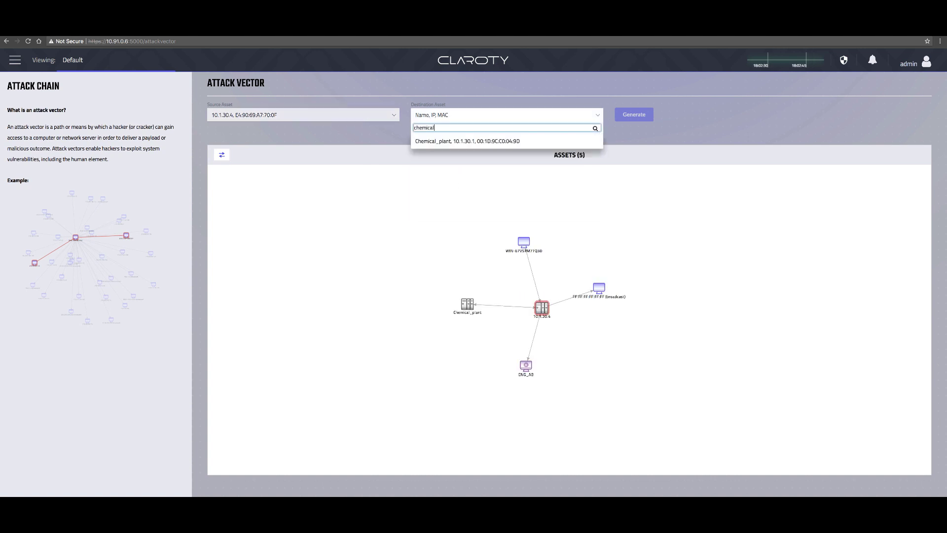
pyautogui.click(467, 141)
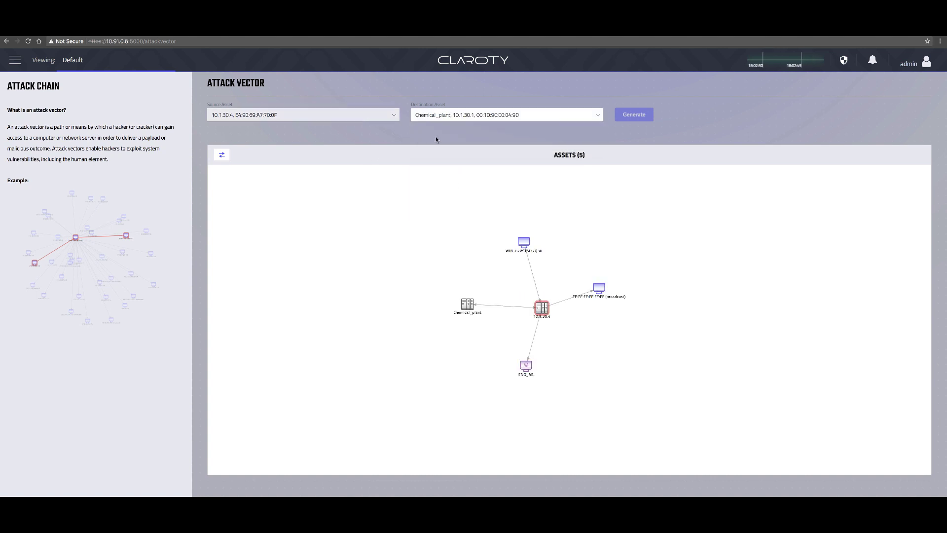
pyautogui.click(633, 115)
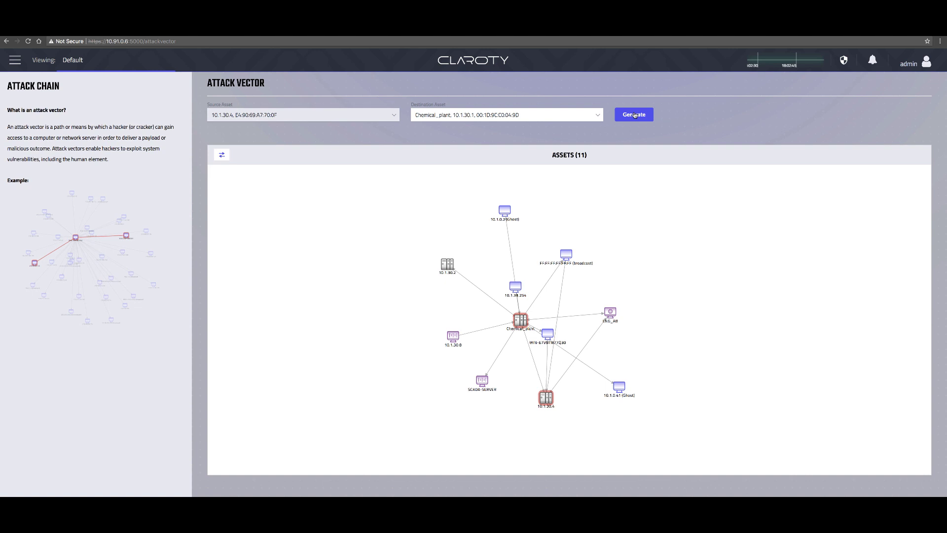
pyautogui.click(635, 115)
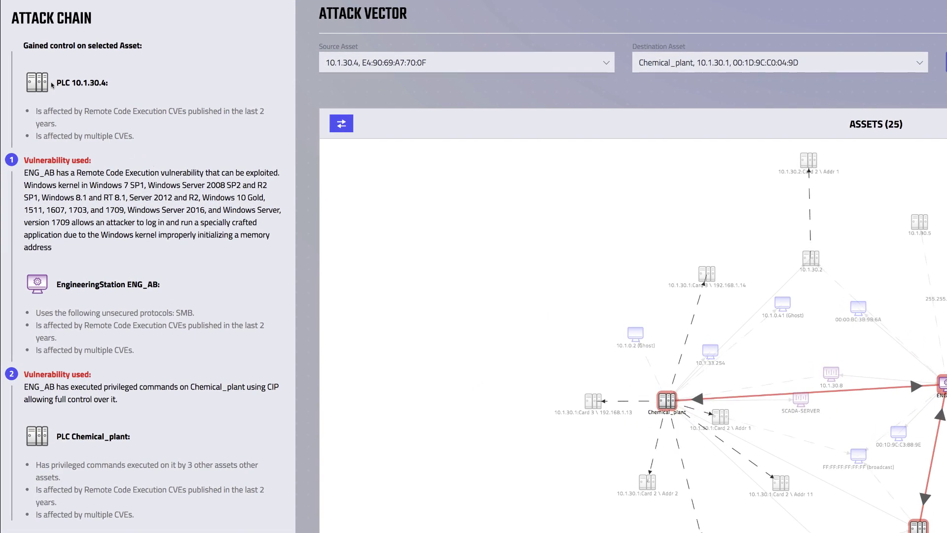
pyautogui.moveTo(53, 83); pyautogui.dragTo(108, 82)
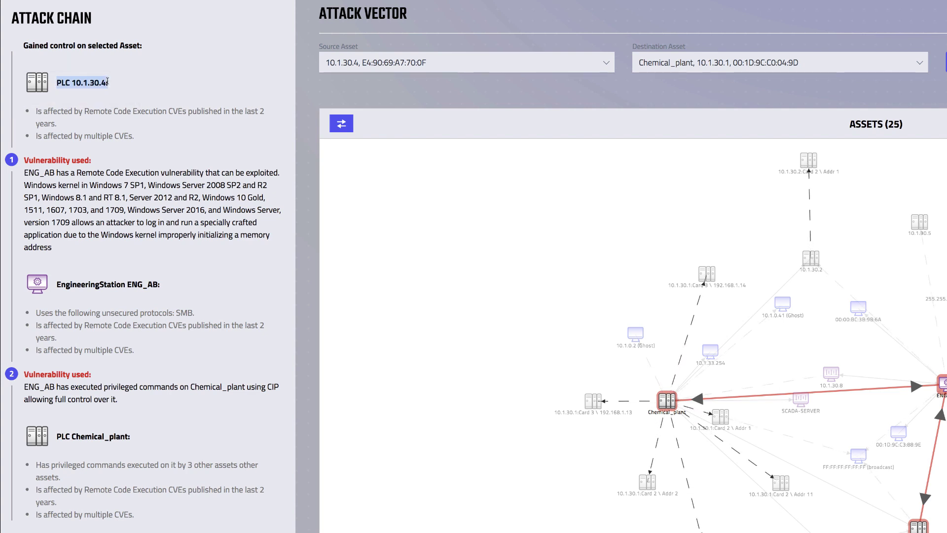
pyautogui.moveTo(57, 284); pyautogui.dragTo(162, 287)
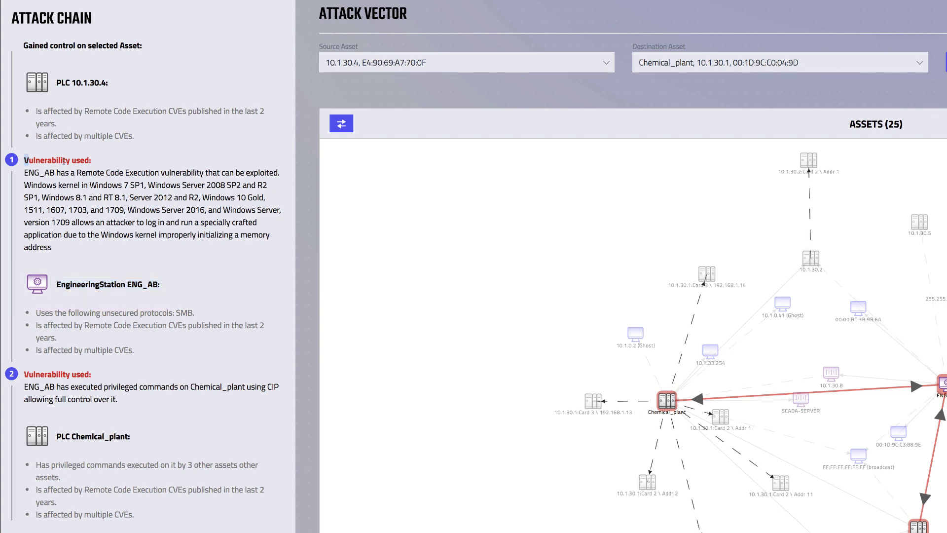
pyautogui.moveTo(24, 160); pyautogui.dragTo(93, 162)
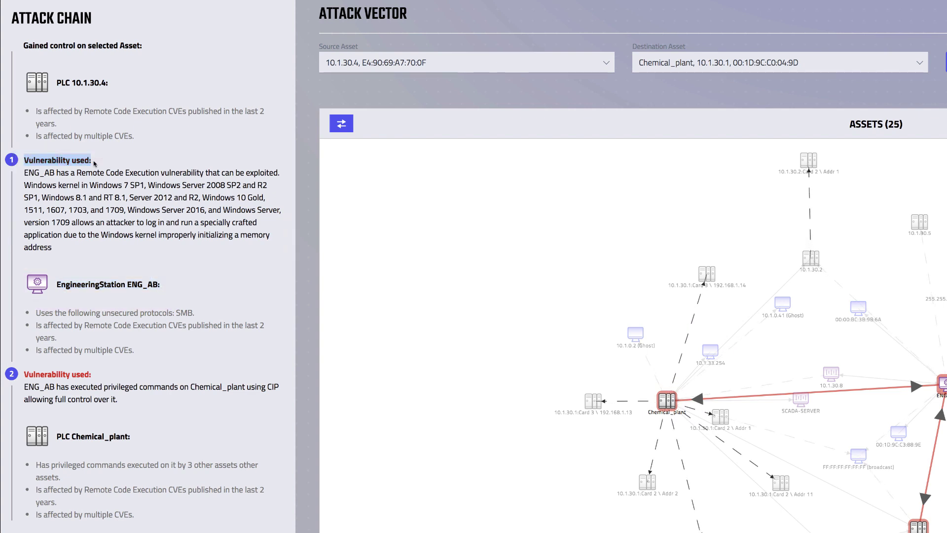
pyautogui.moveTo(58, 285); pyautogui.dragTo(162, 286)
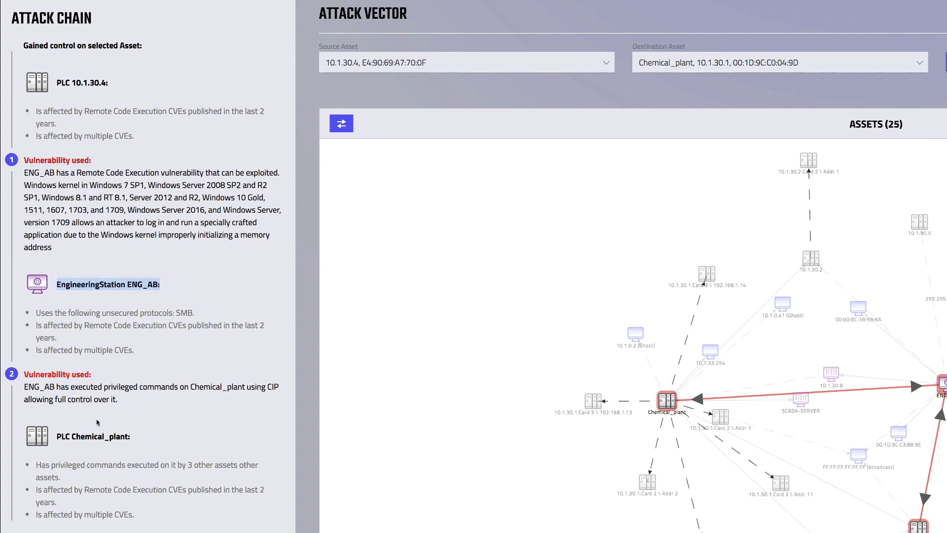
pyautogui.moveTo(57, 436); pyautogui.dragTo(129, 436)
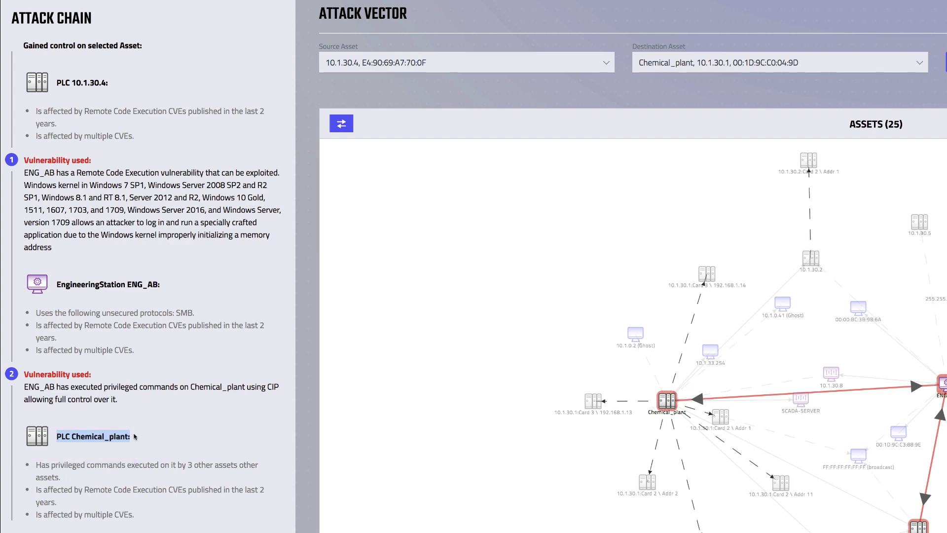
pyautogui.moveTo(24, 374); pyautogui.dragTo(92, 374)
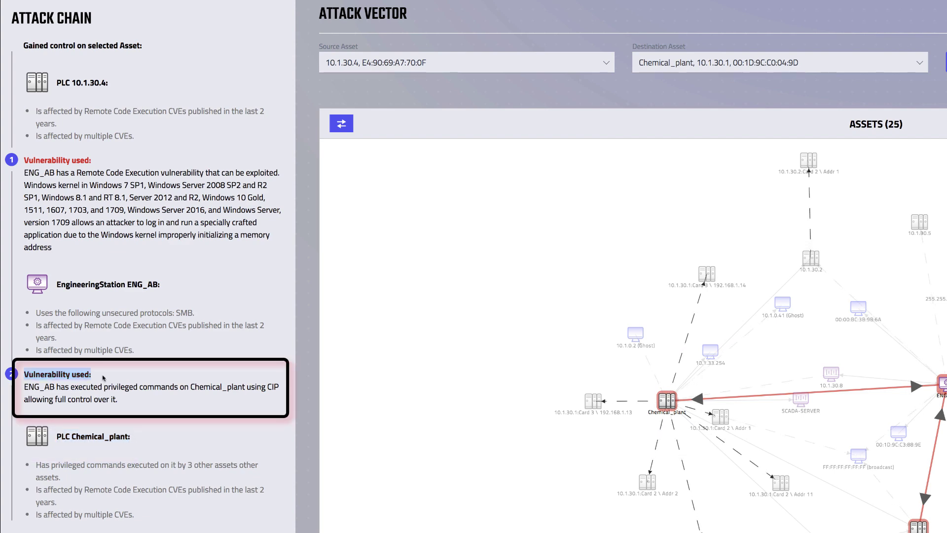